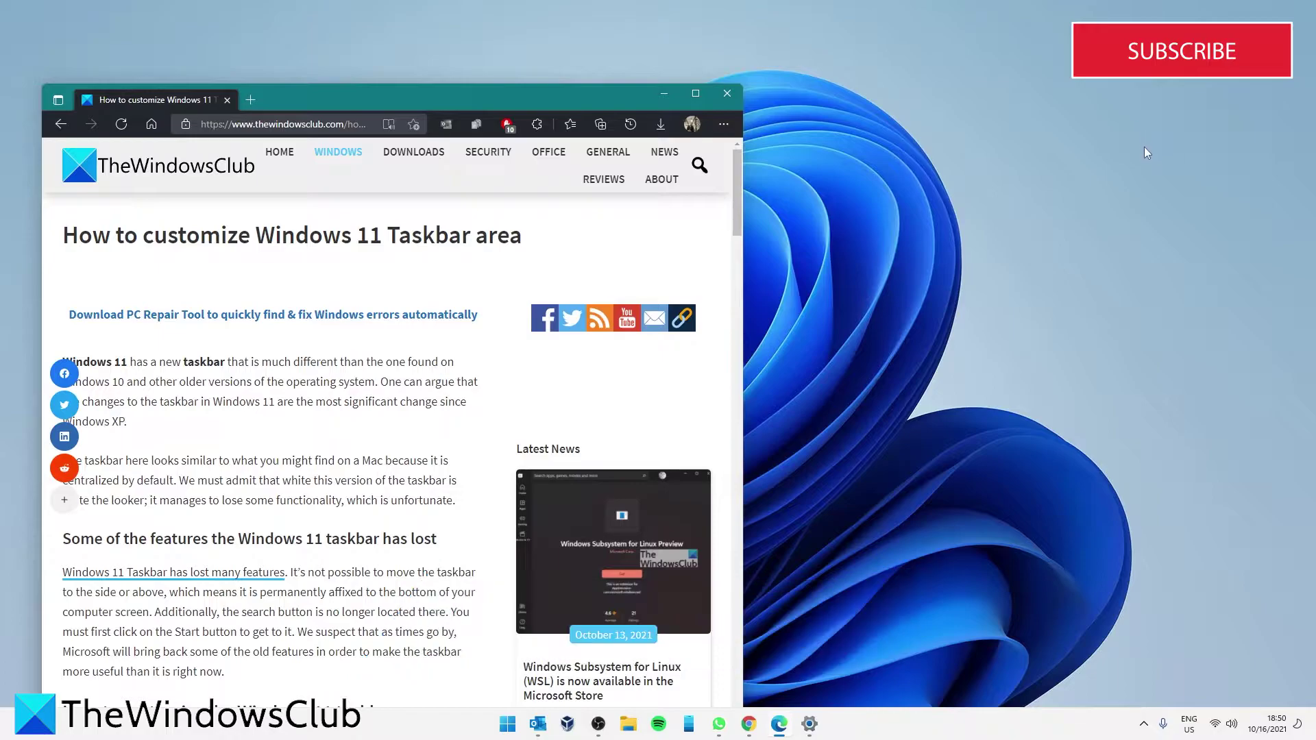
Pin Microsoft Edge to the taskbar and move the Chrome icon after Edge
right_click(781, 726)
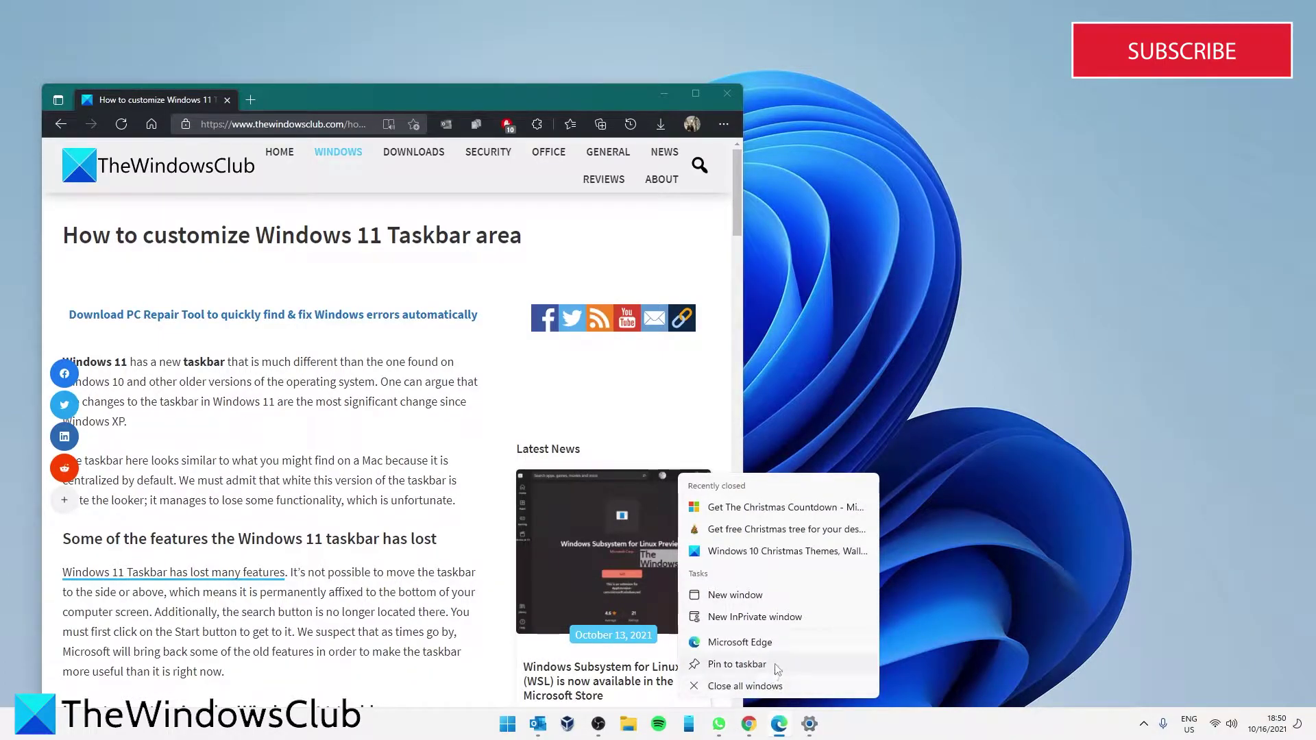
left_click(776, 667)
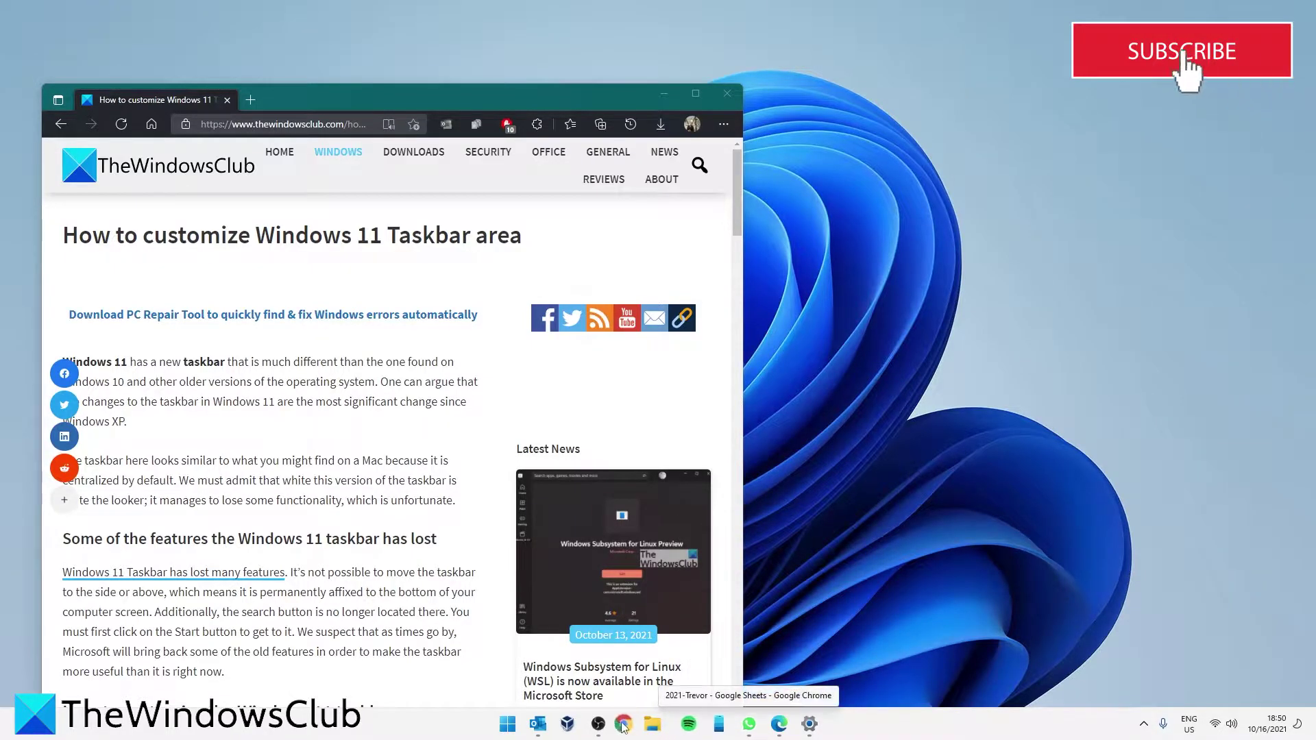
mouse_move(739, 728)
left_mouse_down()
mouse_move(643, 727)
mouse_move(776, 728)
left_mouse_up()
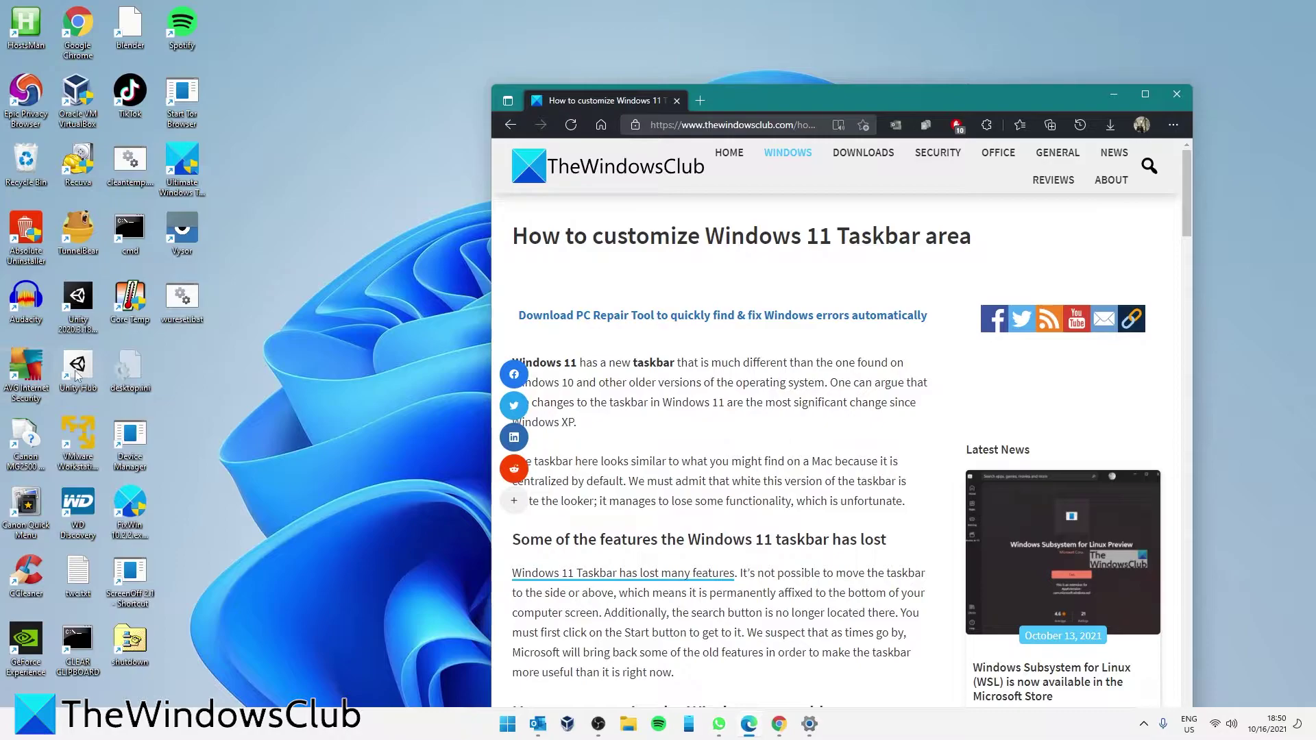
left_click(76, 369)
right_click(80, 370)
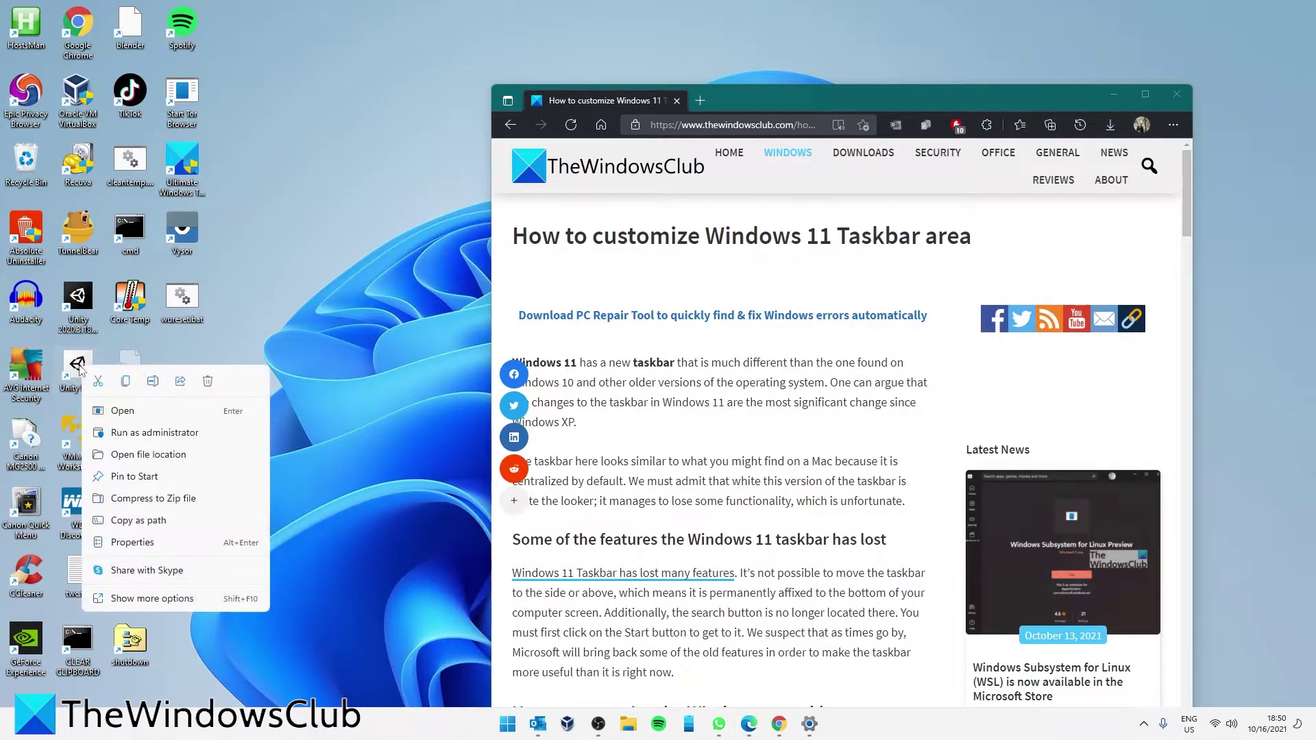
left_click(138, 603)
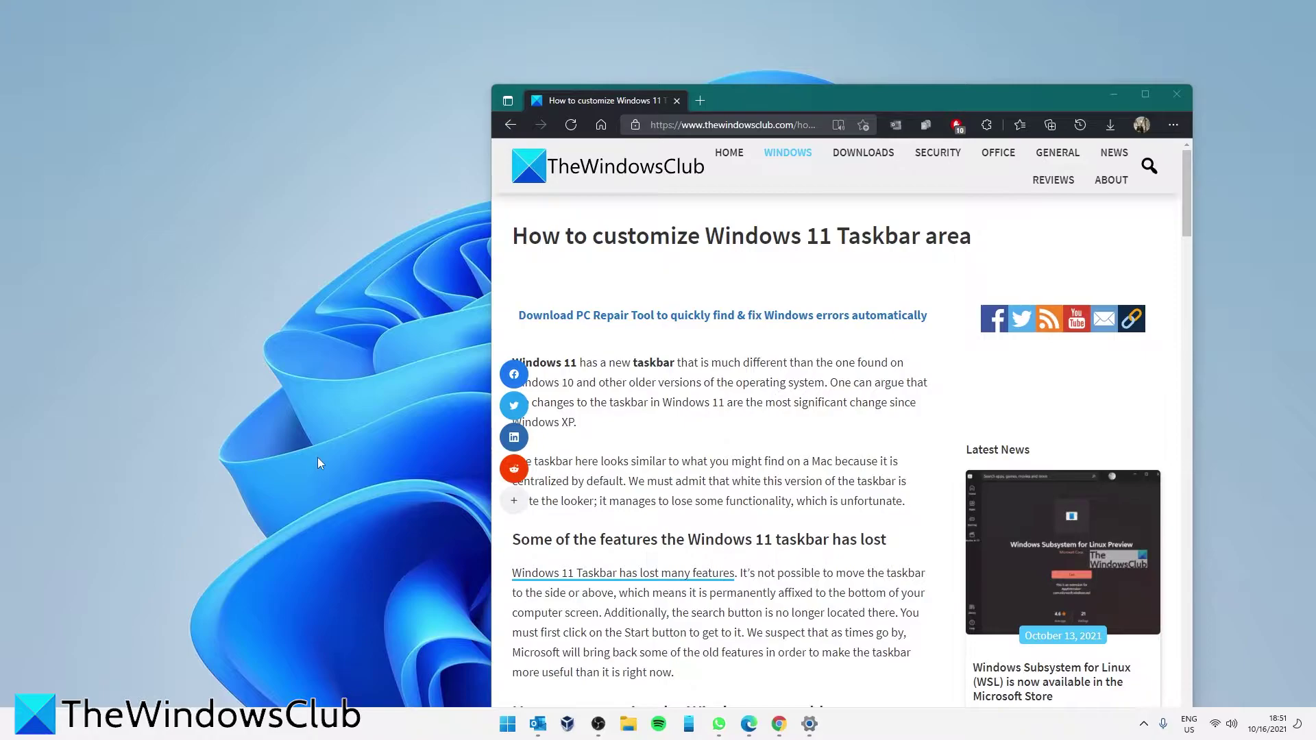
Pin YouTube from the Start menu's All apps list to the taskbar, then close Start
left_click(508, 724)
left_click(825, 285)
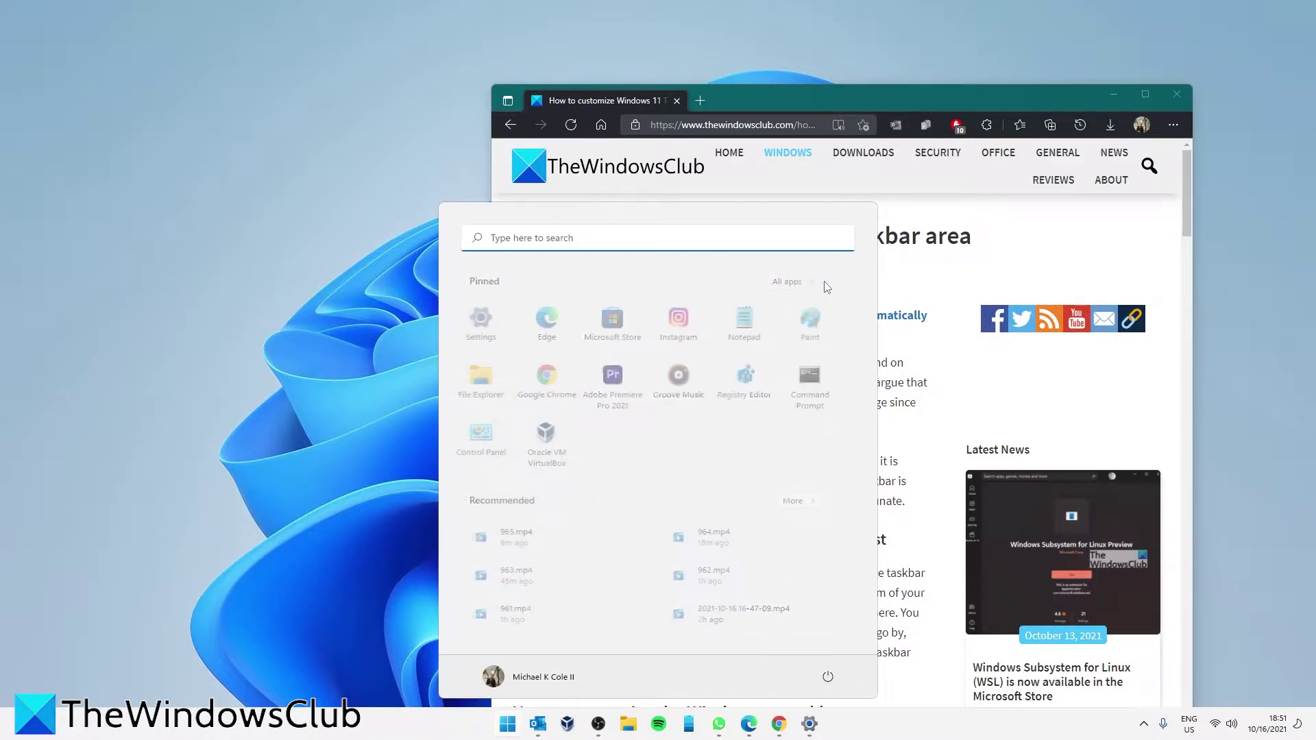
scroll(675, 371, "down", 3)
scroll(741, 370, "down", 3)
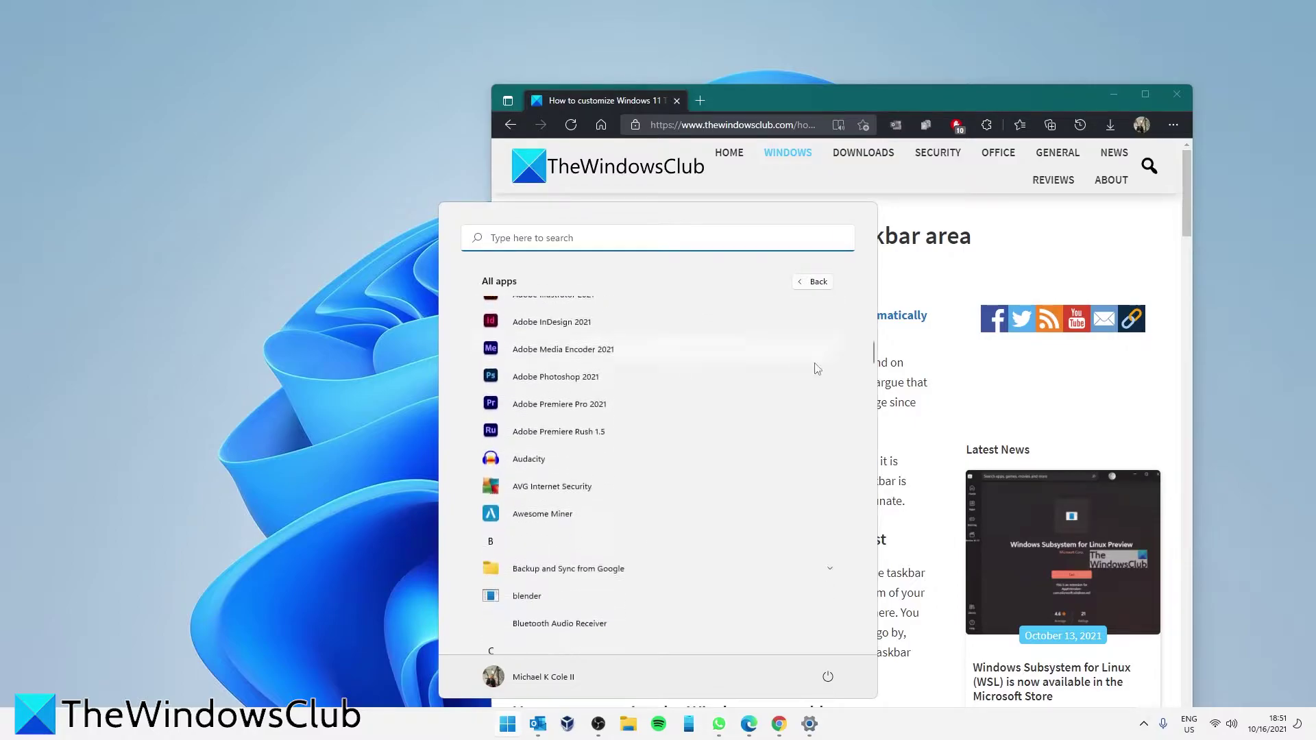
left_click_drag(872, 354, 866, 640)
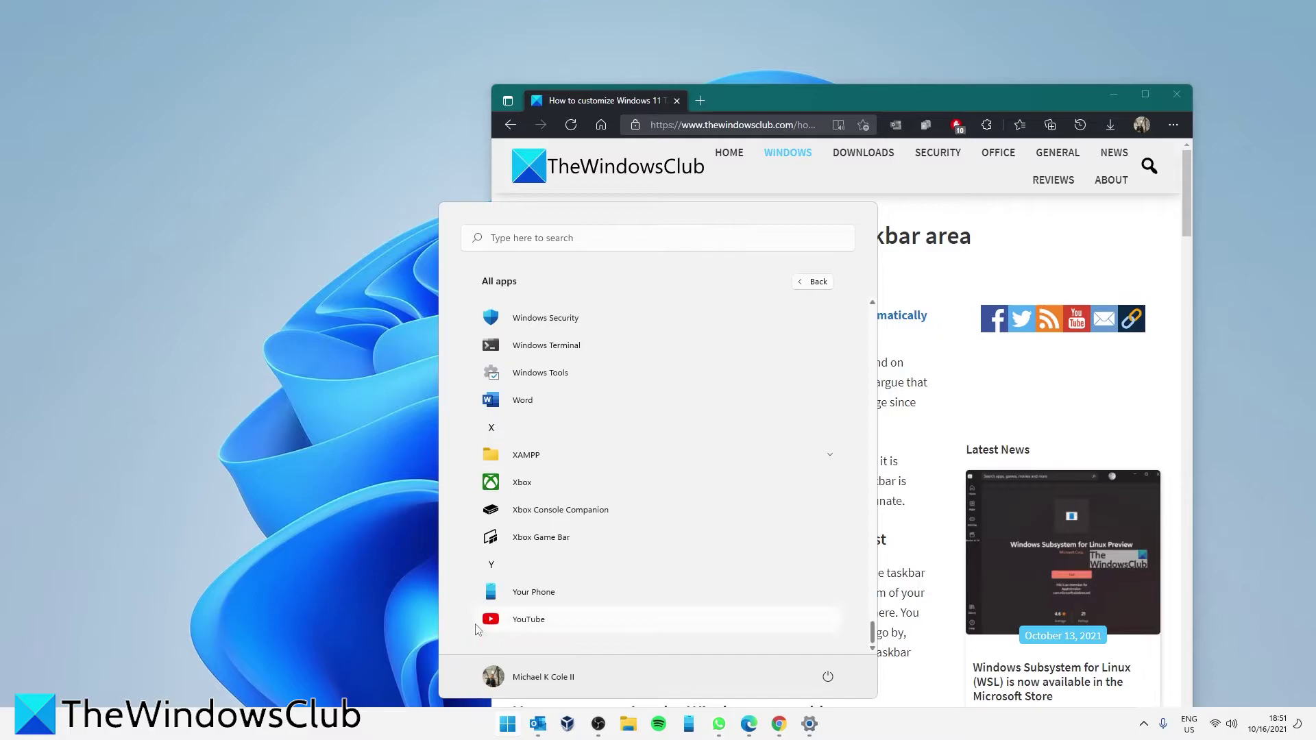
right_click(529, 628)
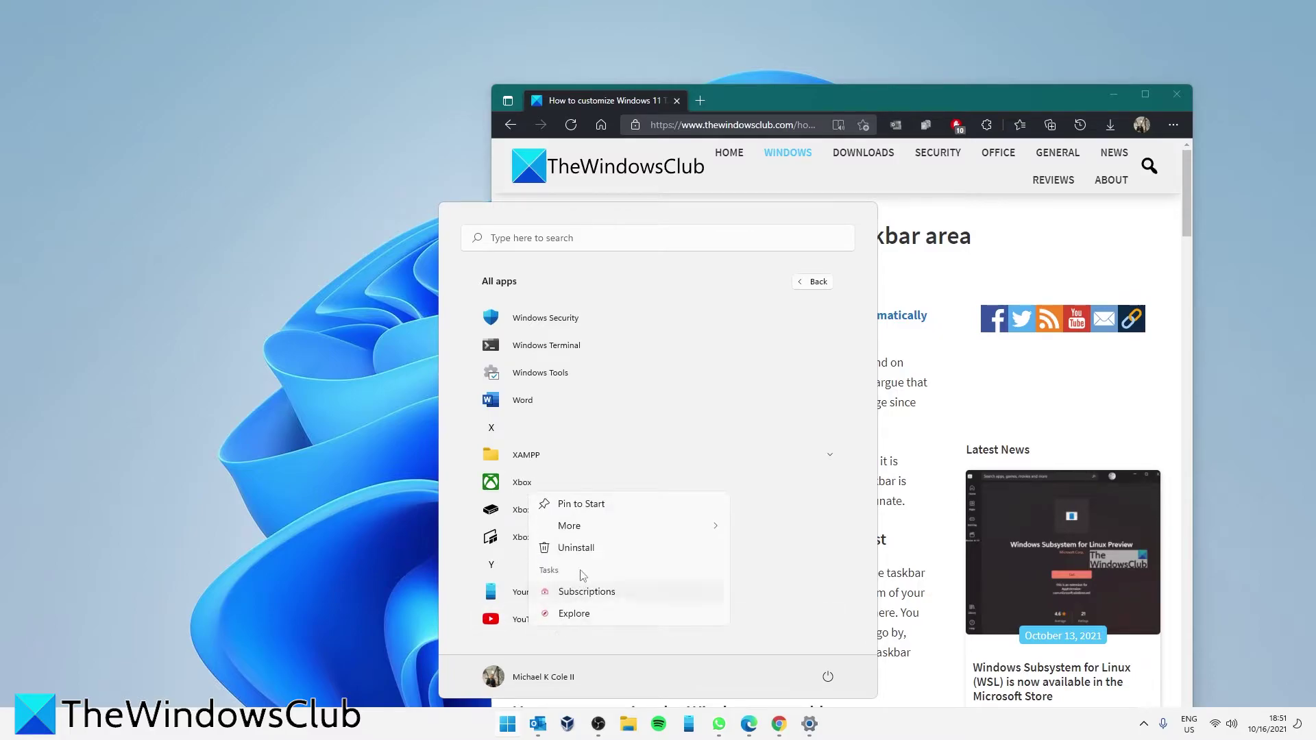
mouse_move(569, 526)
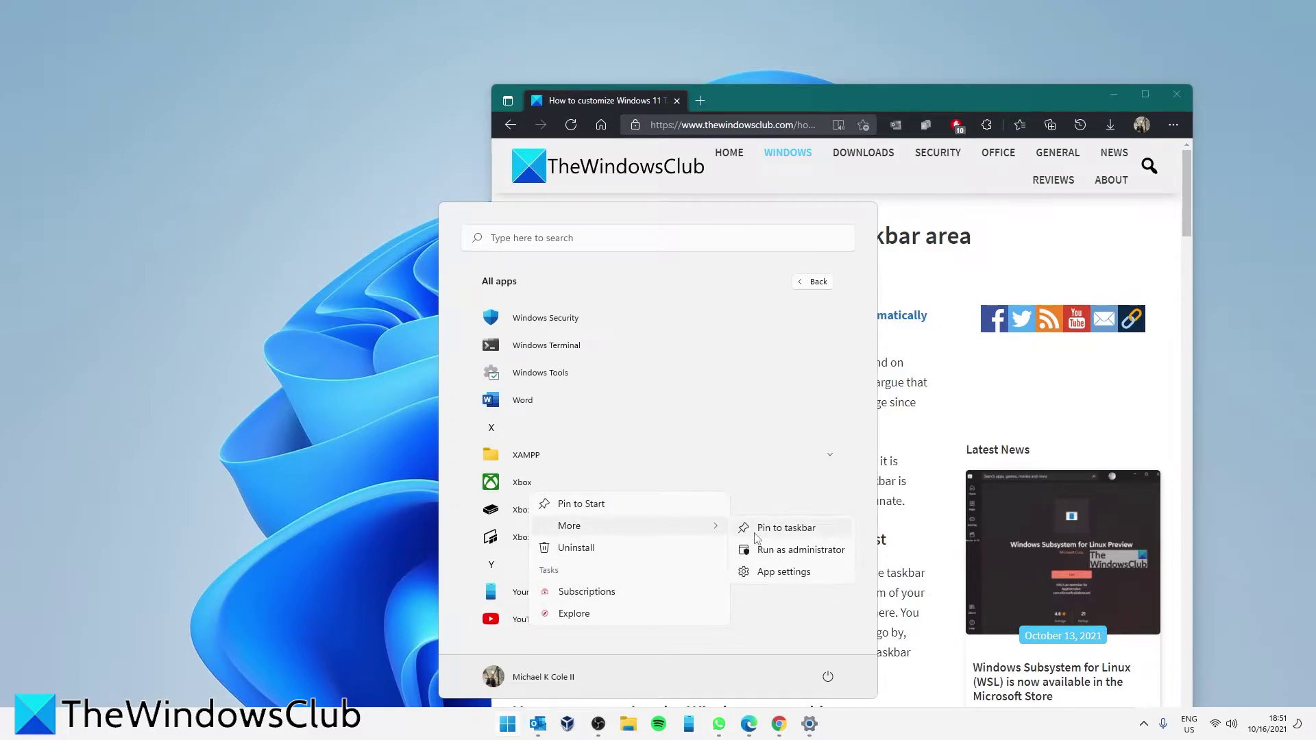
left_click(755, 528)
left_click(395, 372)
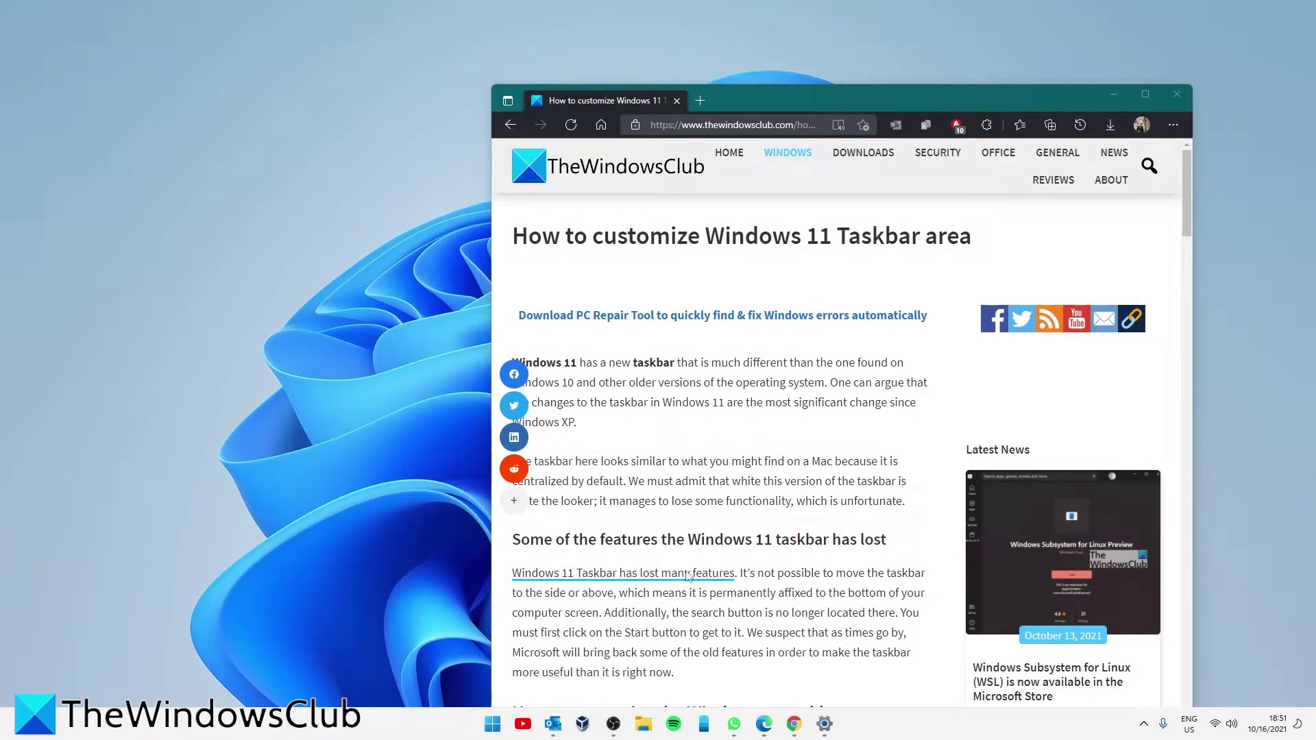
right_click(672, 731)
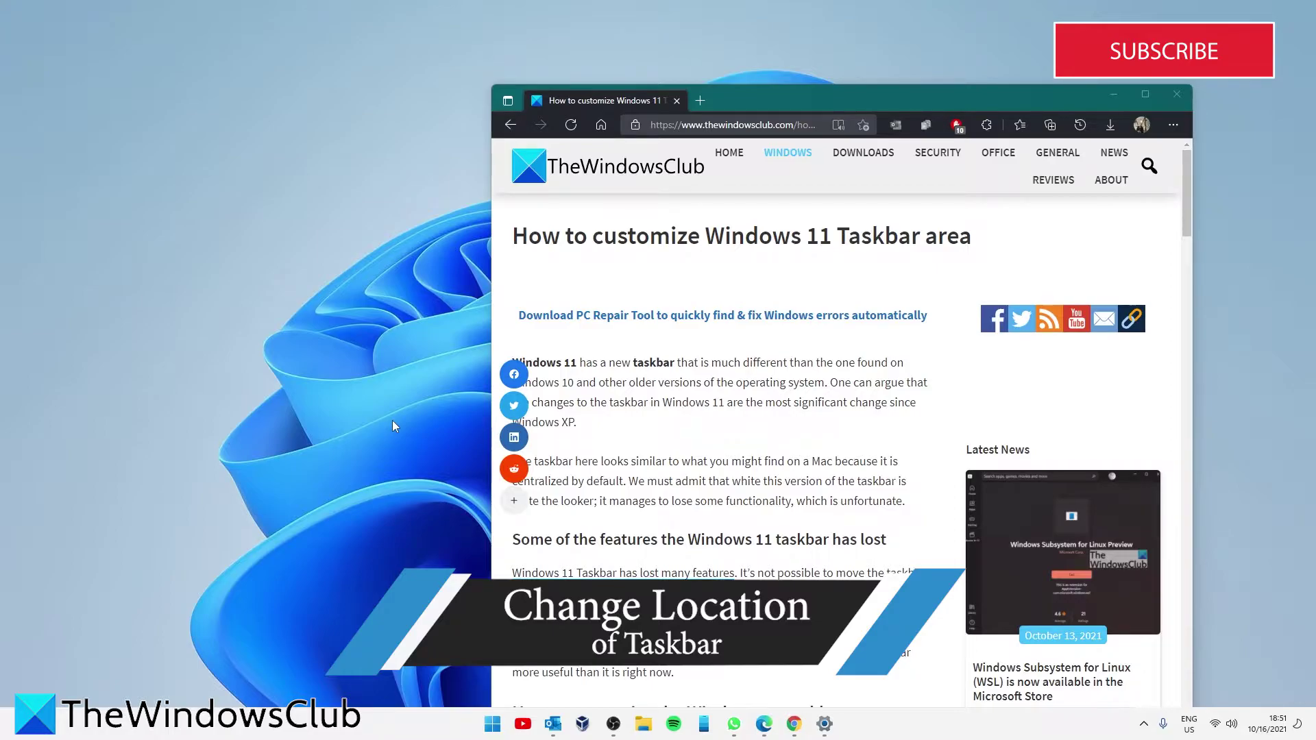
Set Taskbar alignment to Left under Taskbar behaviours in Taskbar settings
right_click(889, 732)
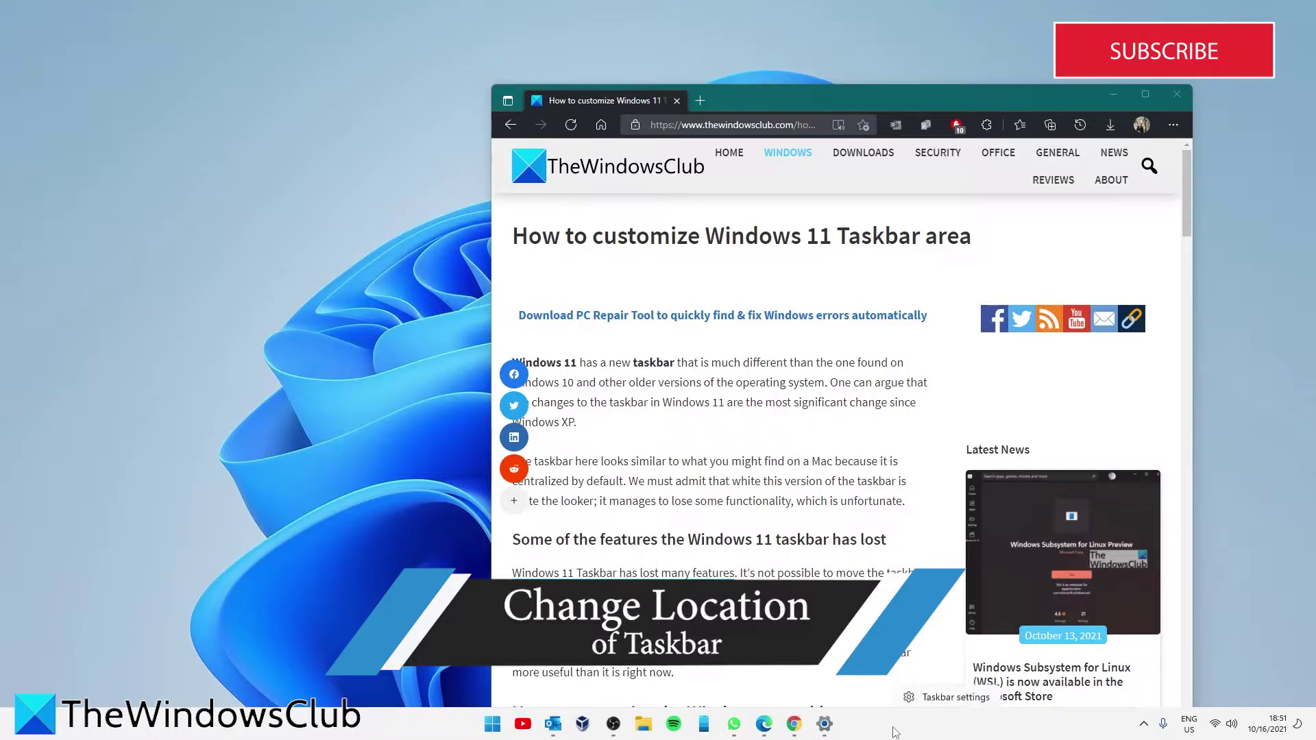
left_click(933, 703)
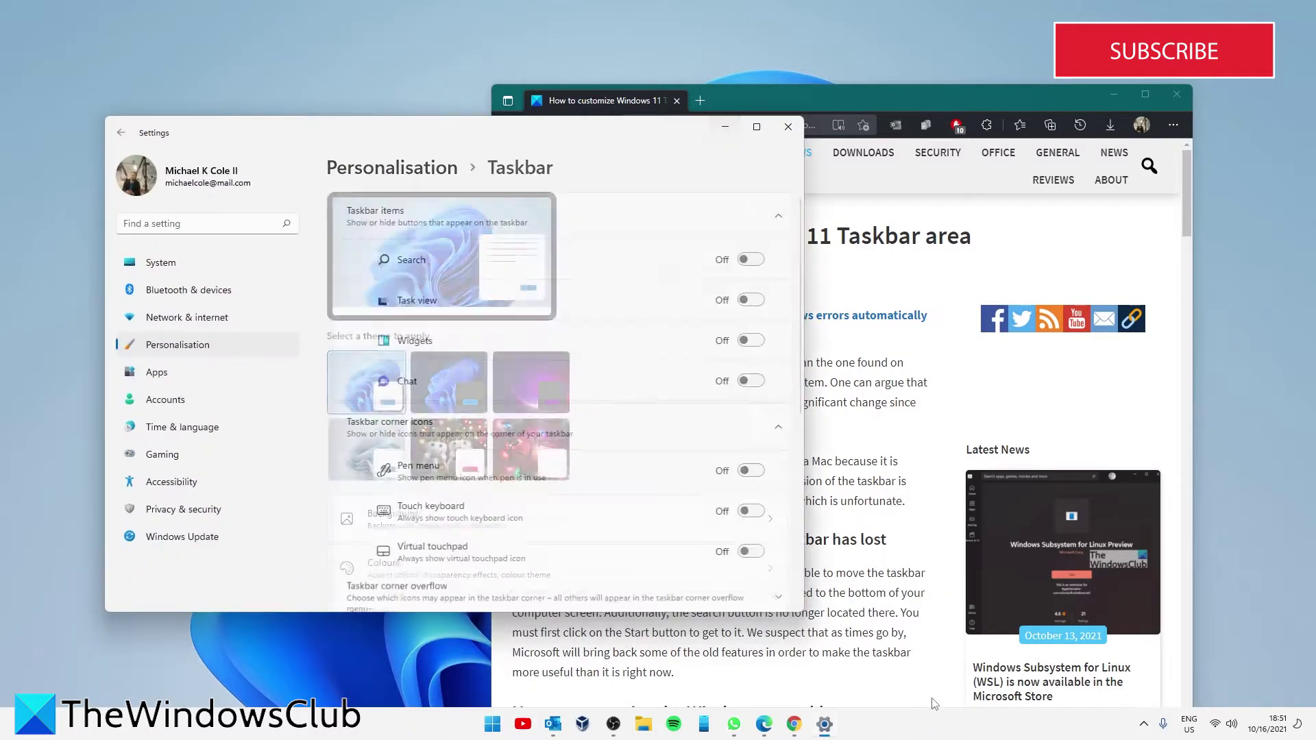
scroll(591, 361, "down", 3)
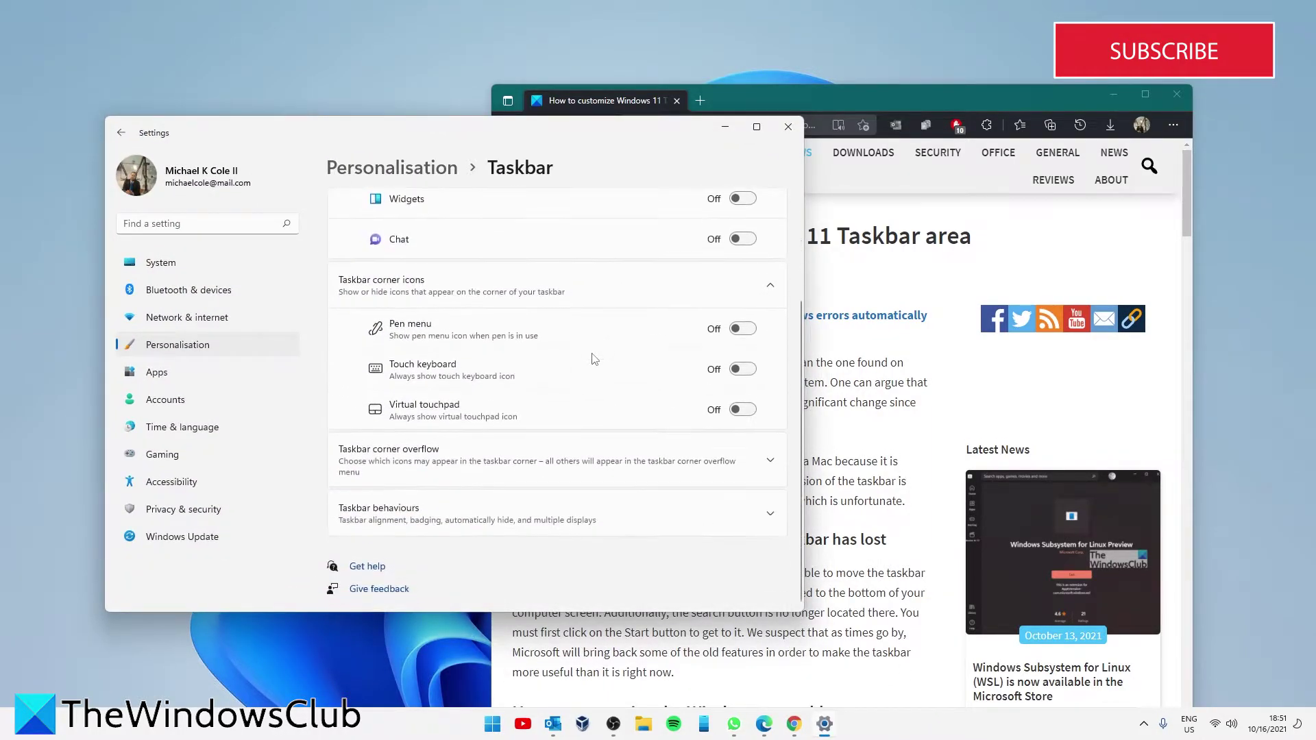
left_click(776, 514)
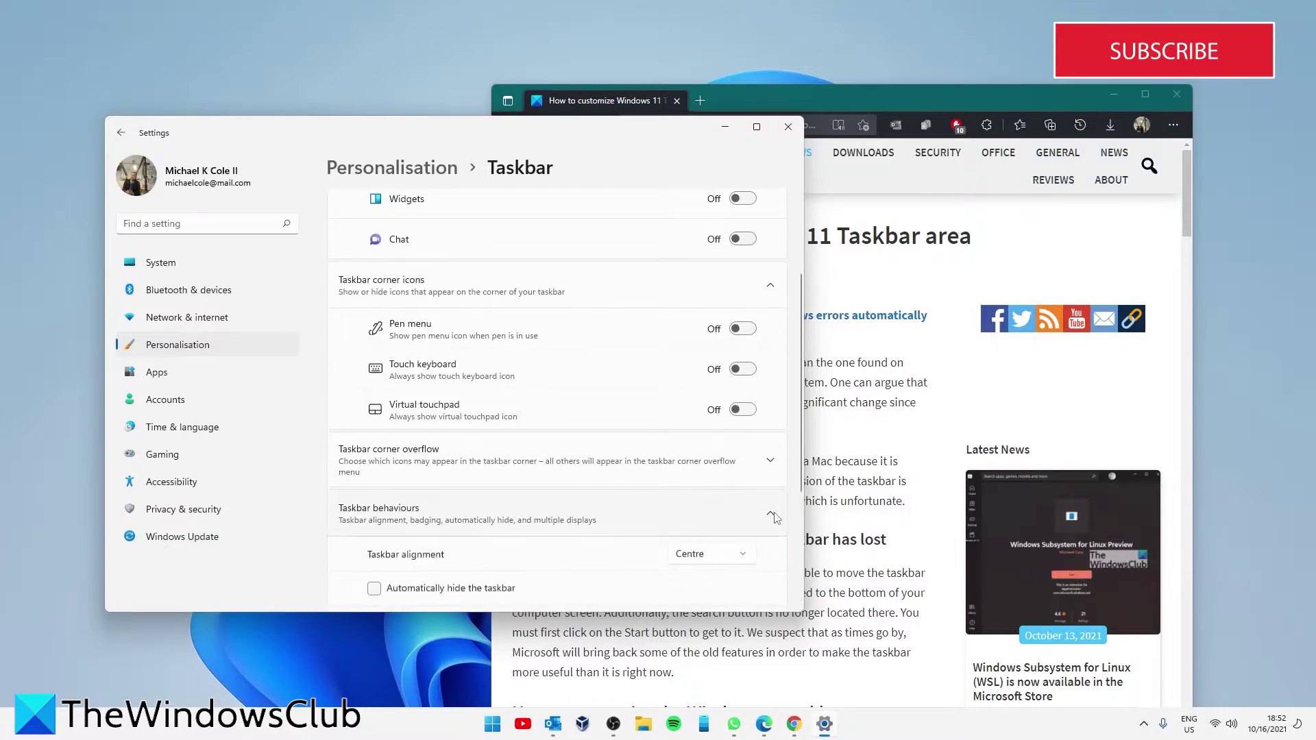
scroll(390, 378, "down", 3)
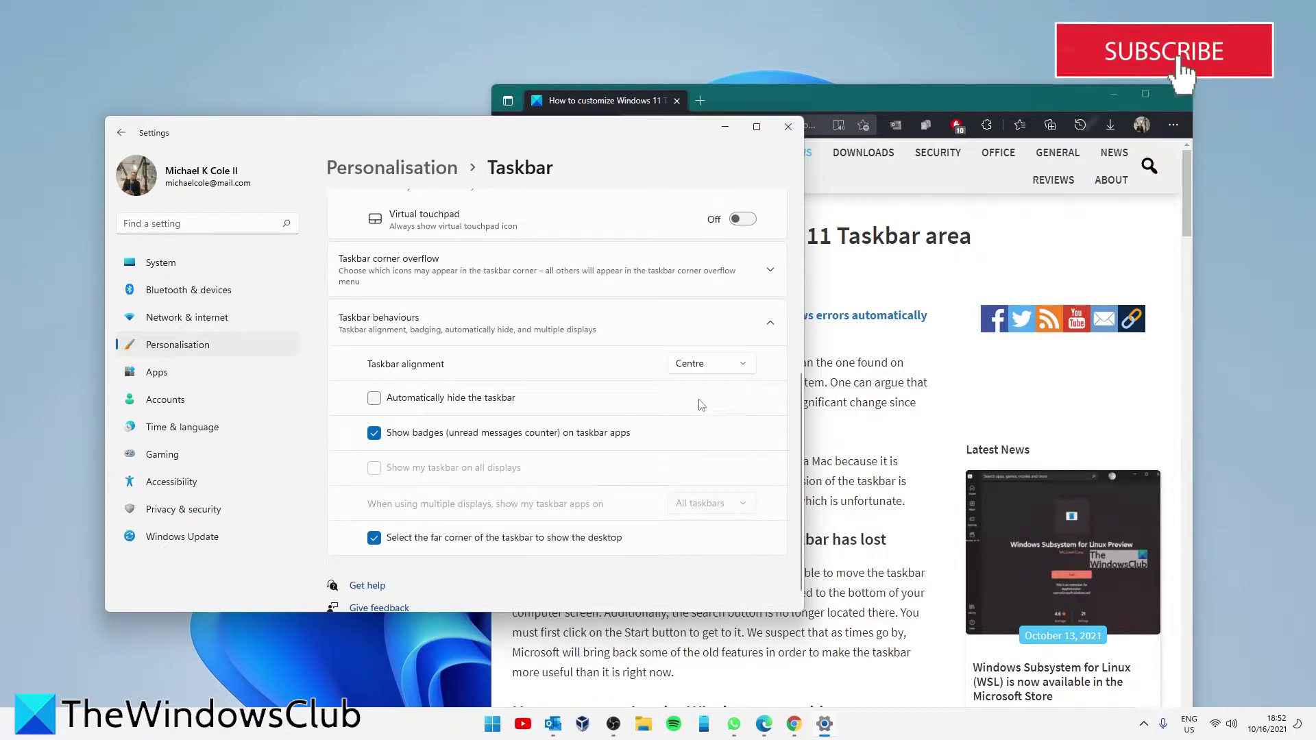
left_click(746, 371)
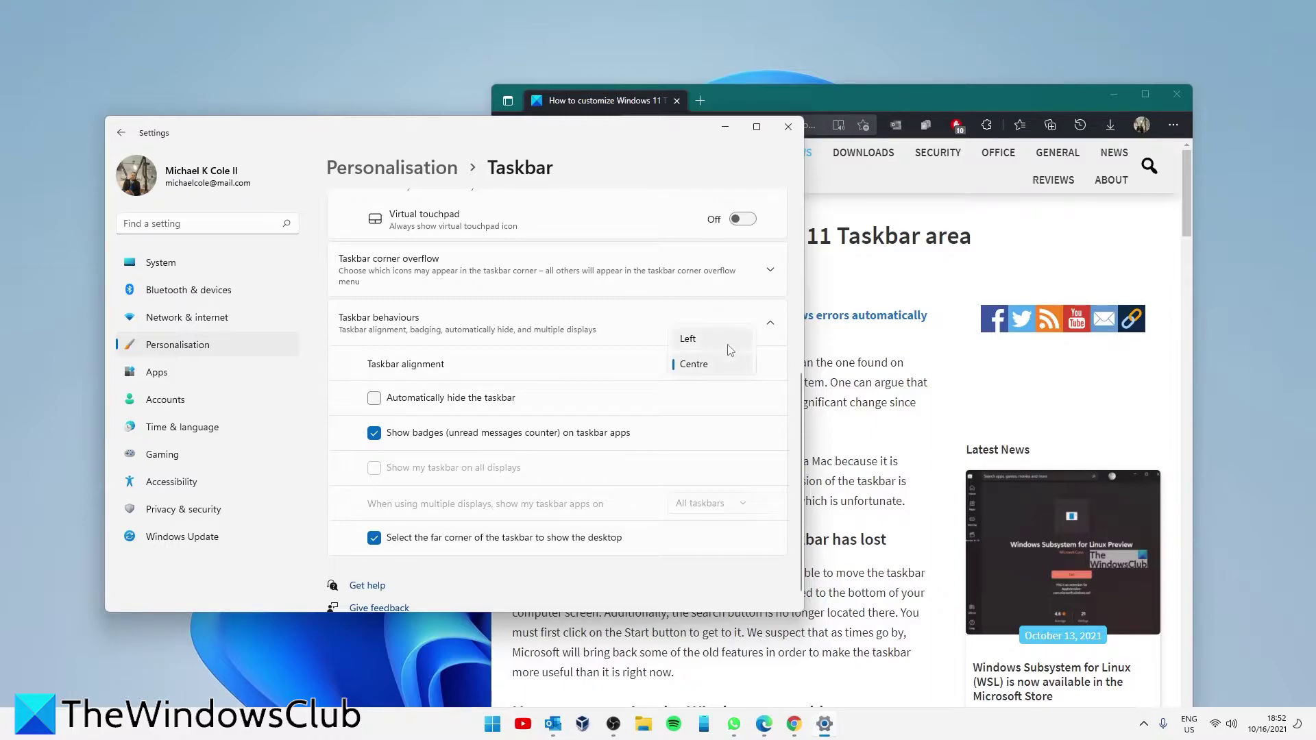
left_click(727, 344)
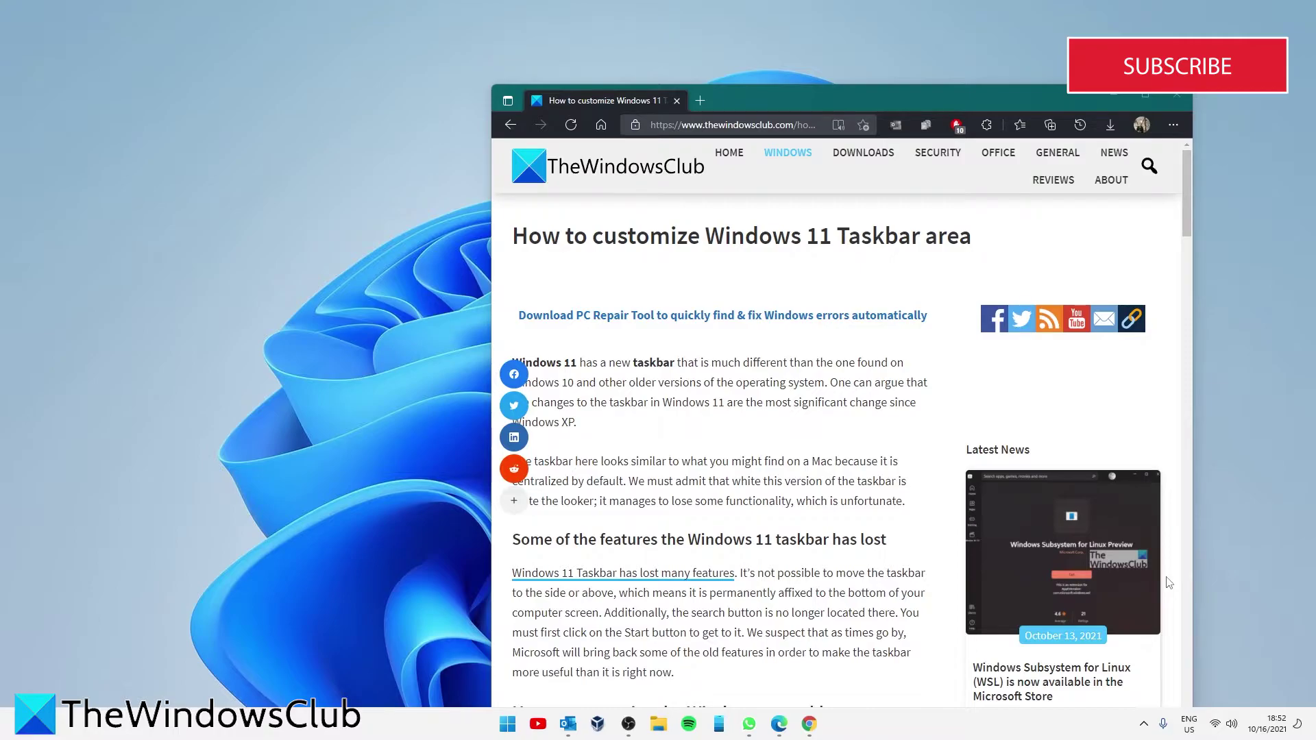
Open Taskbar settings and switch the Touch keyboard corner icon on, then back off
right_click(1073, 714)
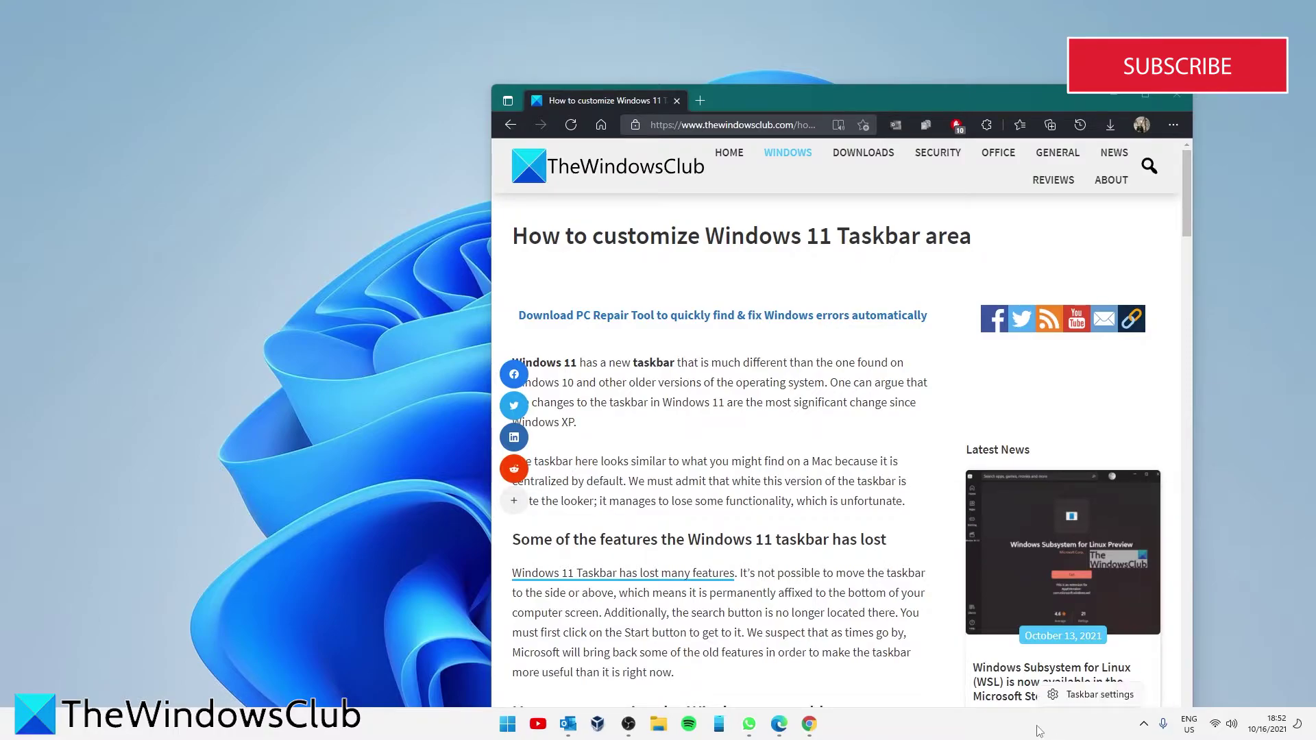
left_click(1073, 701)
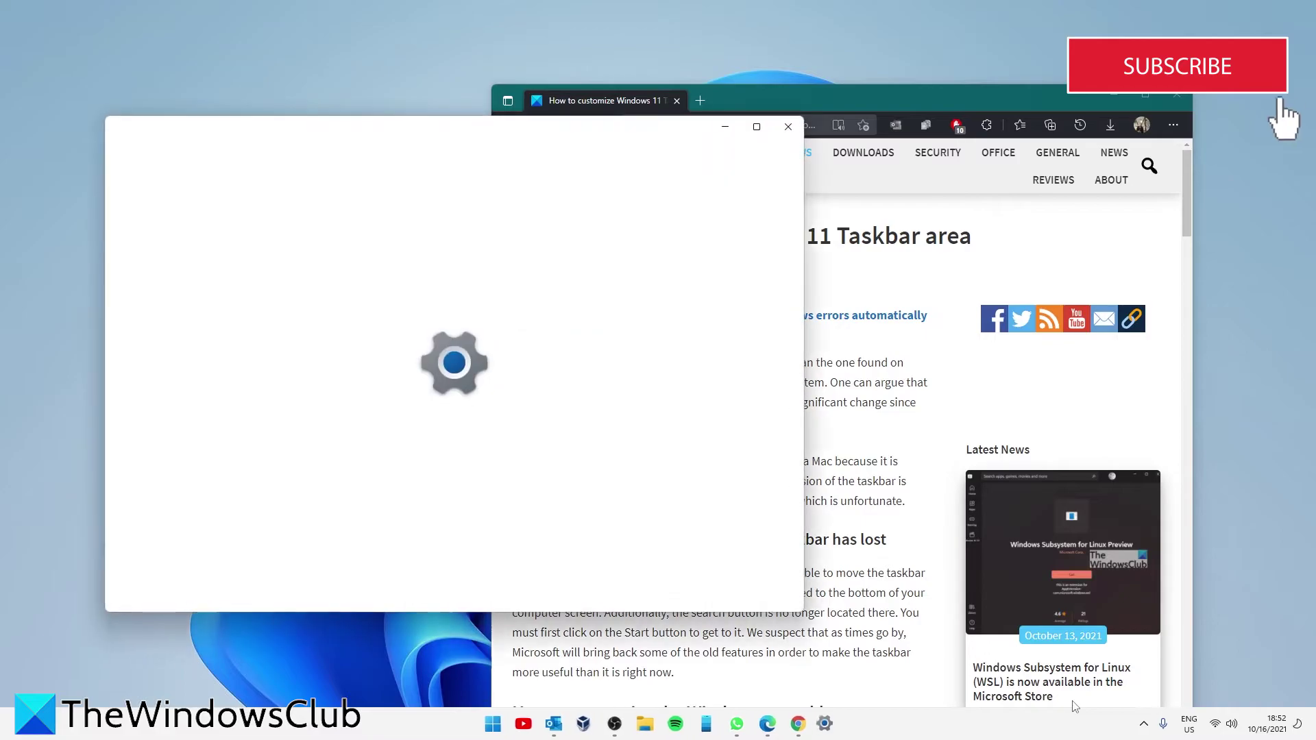
scroll(534, 392, "down", 3)
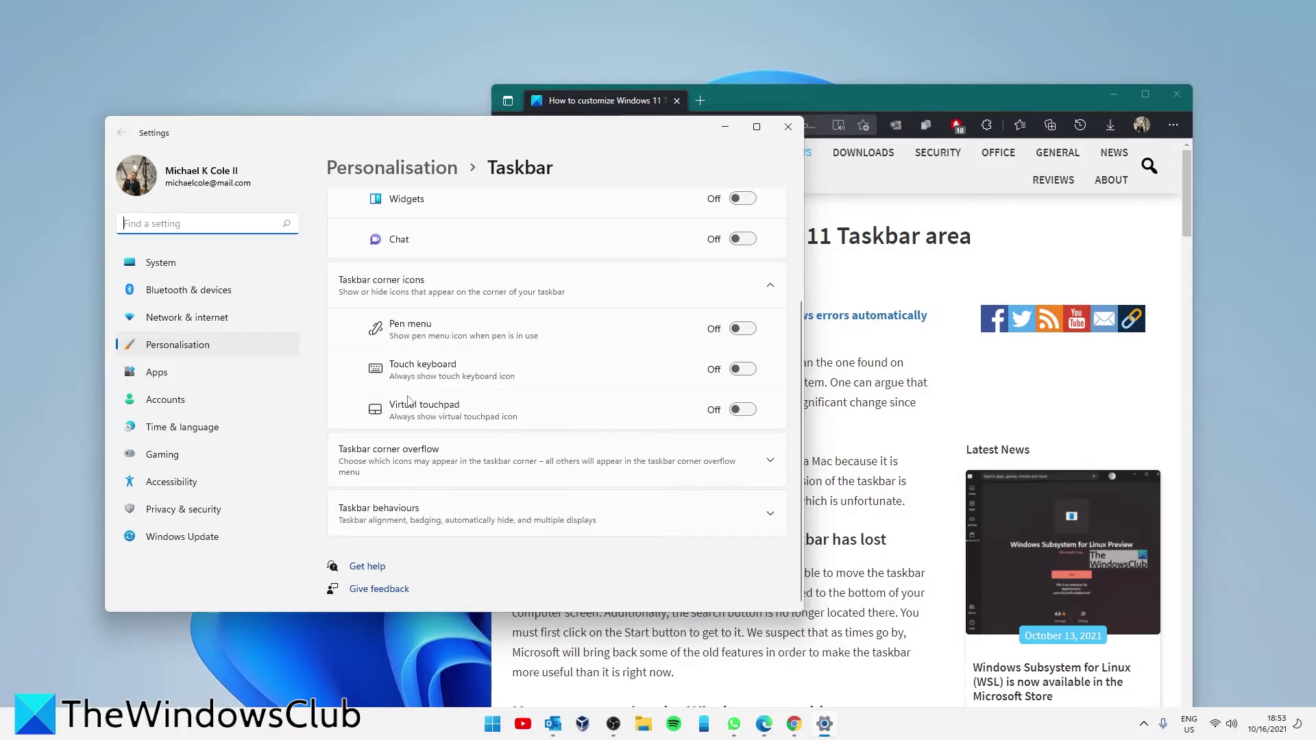
left_click(745, 371)
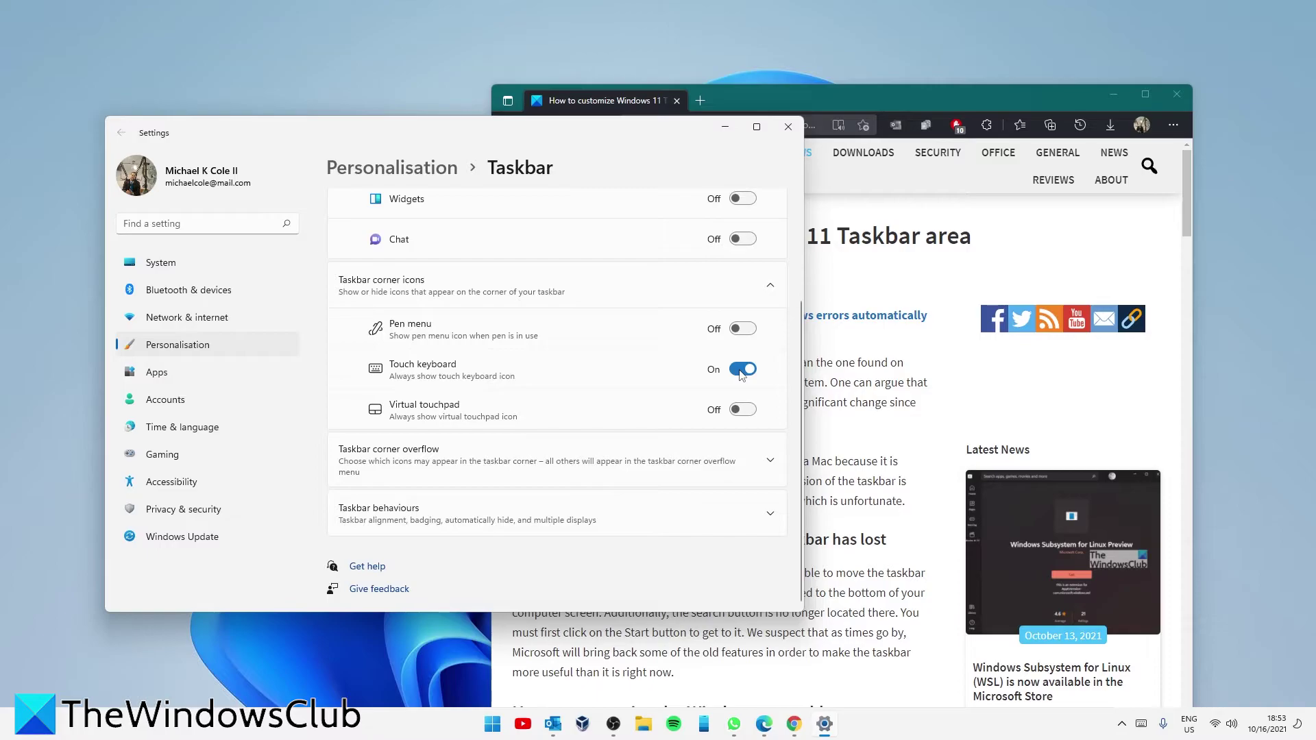
left_click(742, 372)
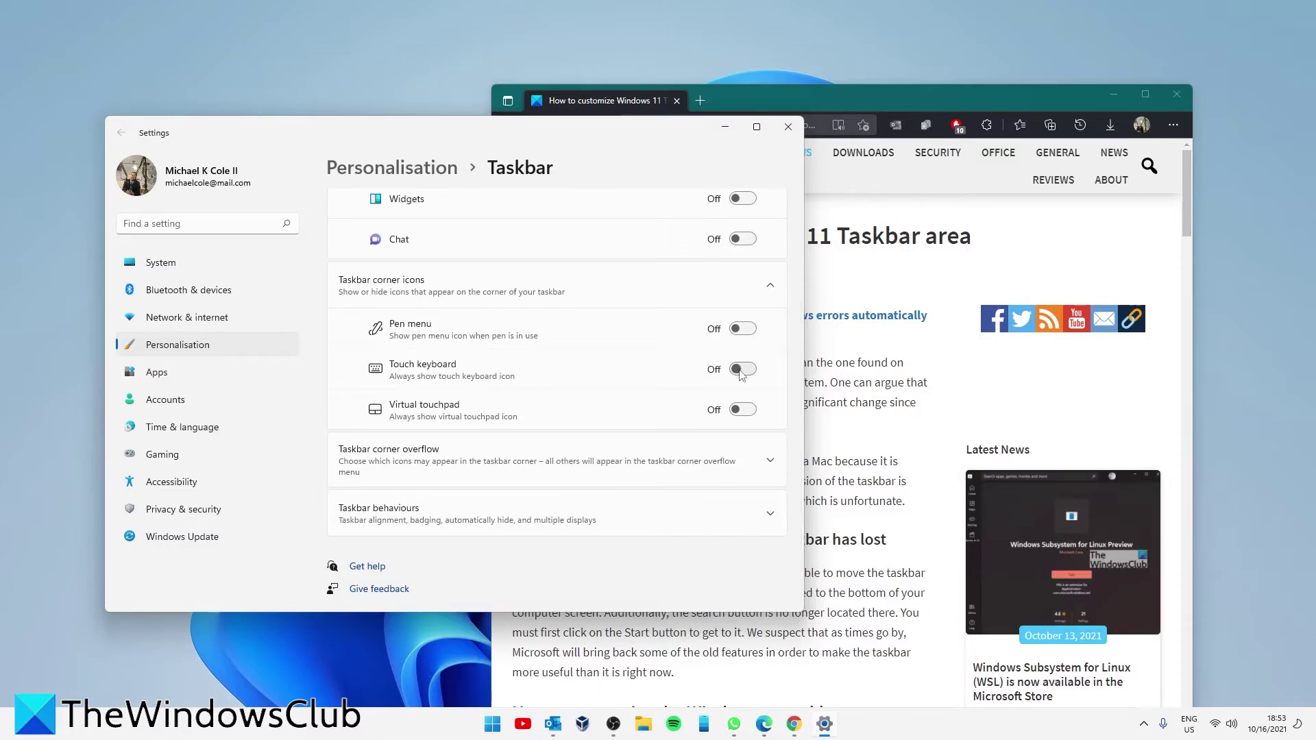
Turn on corner overflow icons for Steam, Microsoft Outlook and OBS Studio
left_click(773, 466)
scroll(661, 449, "down", 3)
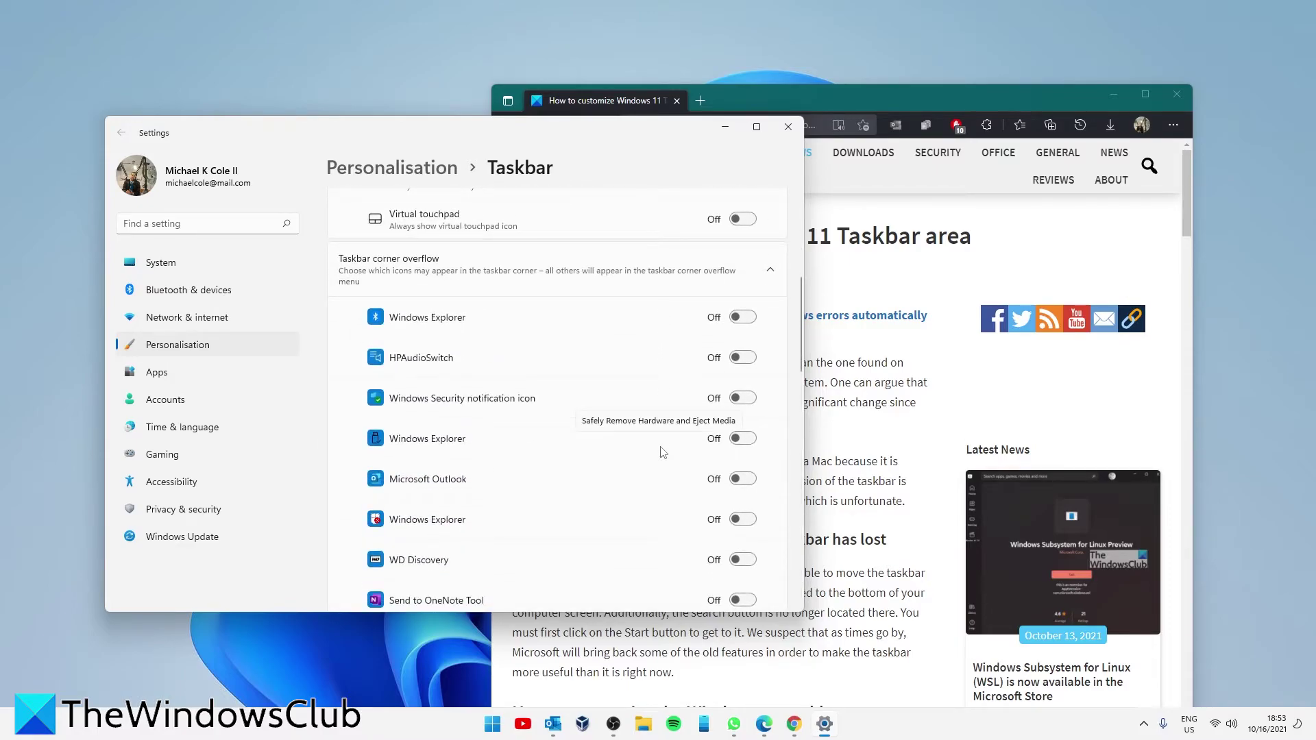
scroll(661, 453, "down", 1)
scroll(661, 453, "down", 1)
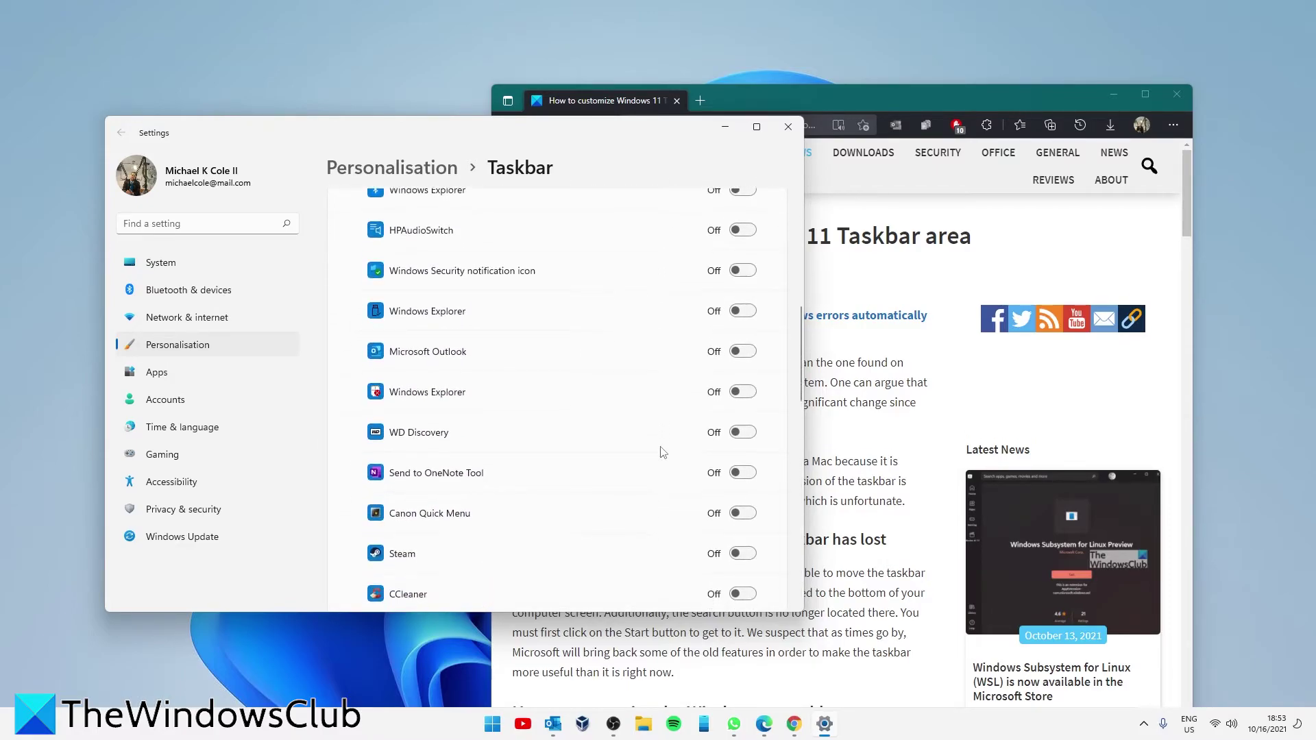
scroll(662, 453, "down", 1)
scroll(661, 453, "down", 1)
scroll(662, 452, "down", 1)
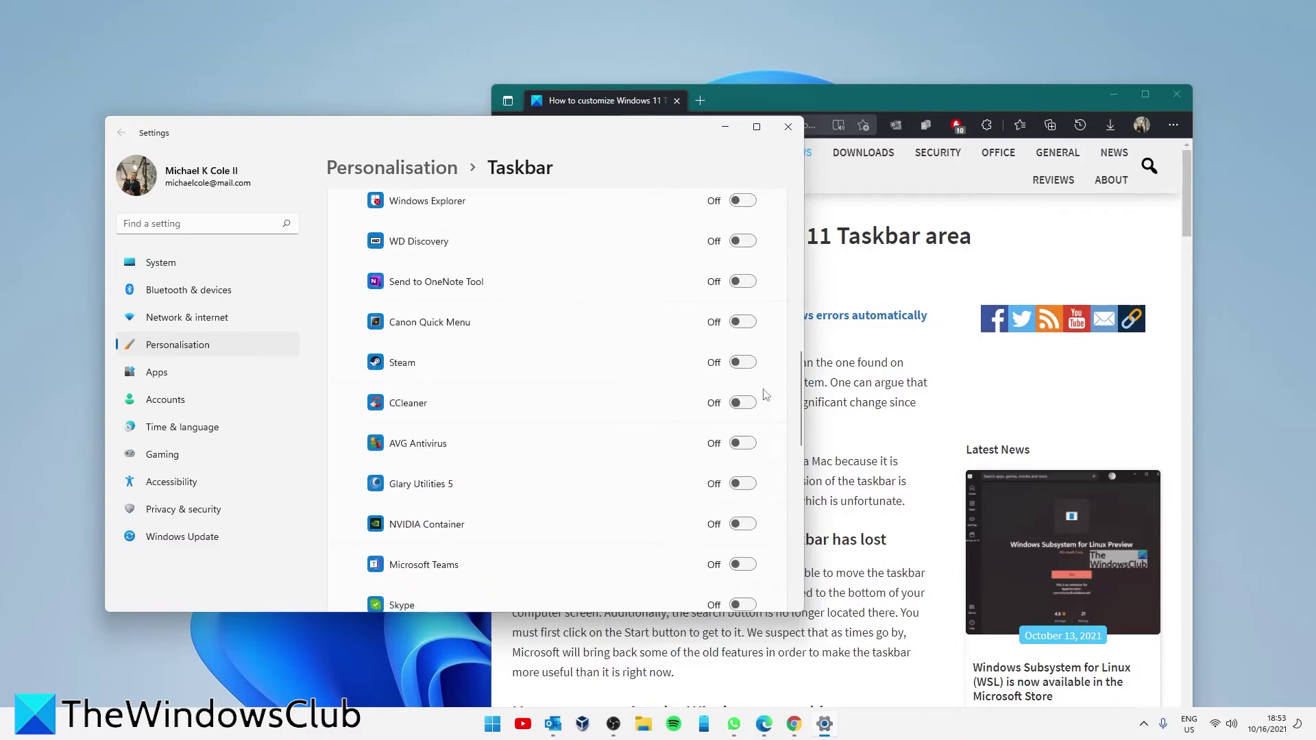
left_click(745, 365)
scroll(693, 463, "down", 2)
scroll(693, 464, "down", 1)
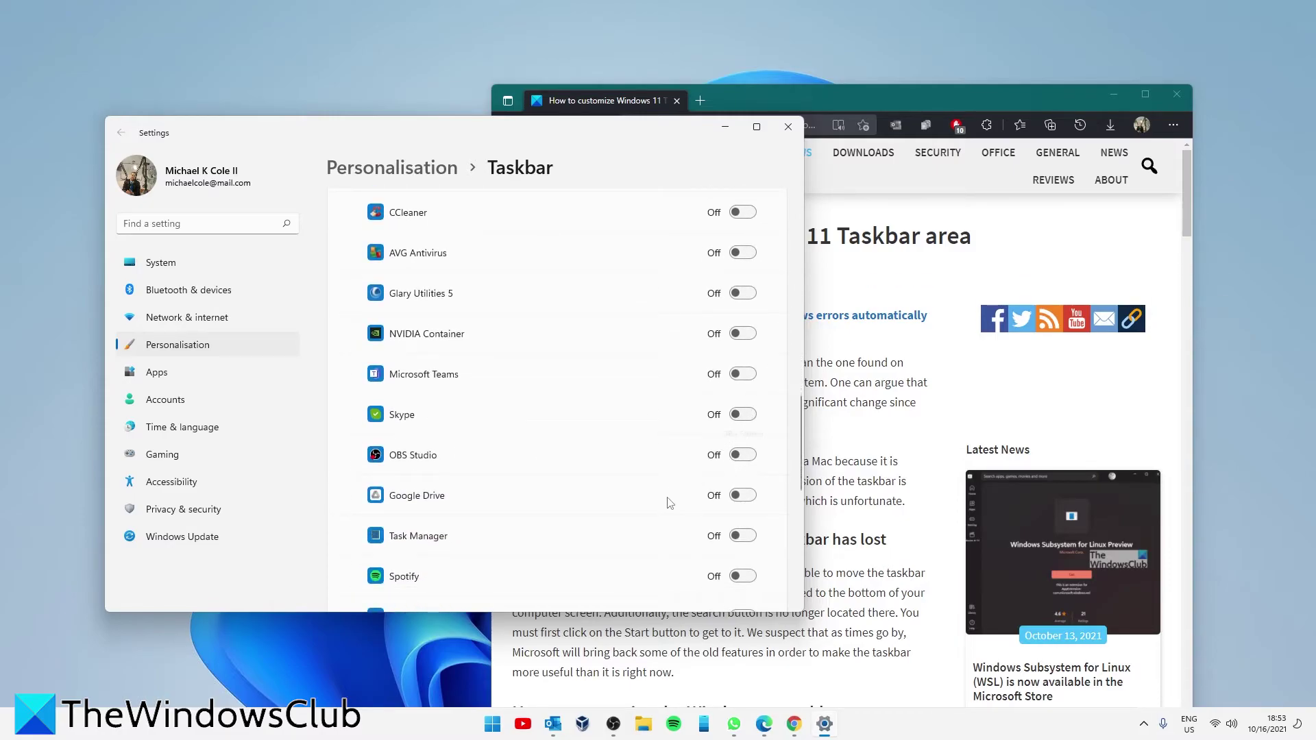
scroll(667, 503, "down", 2)
scroll(667, 502, "down", 1)
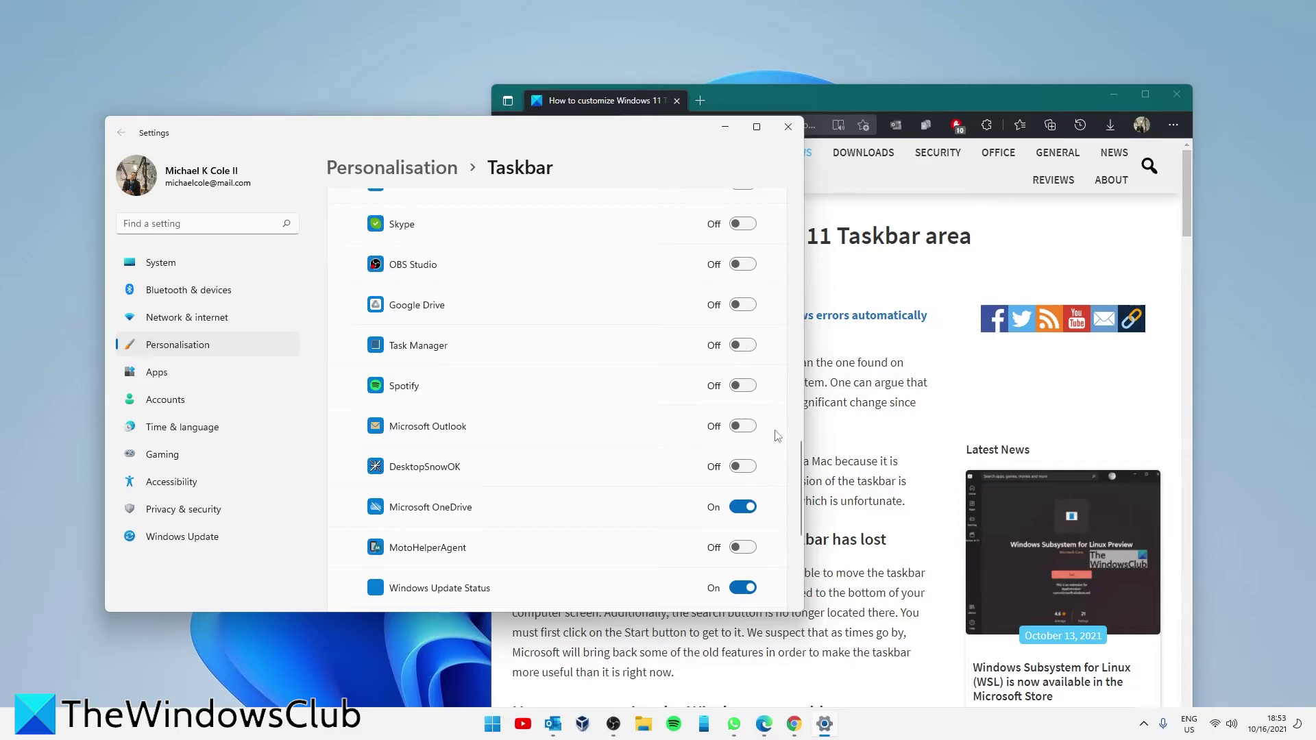
left_click(742, 426)
left_click(746, 267)
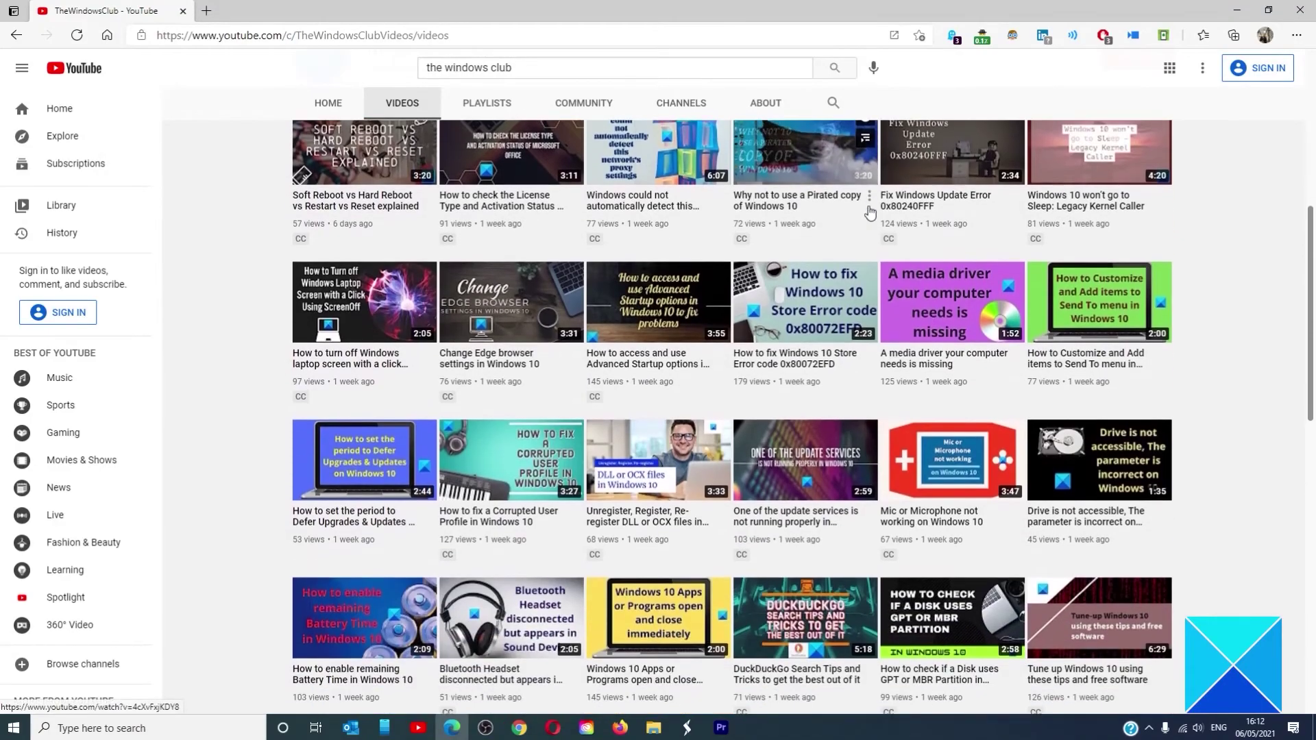
scroll(869, 211, "down", 3)
scroll(869, 211, "down", 2)
scroll(869, 210, "down", 3)
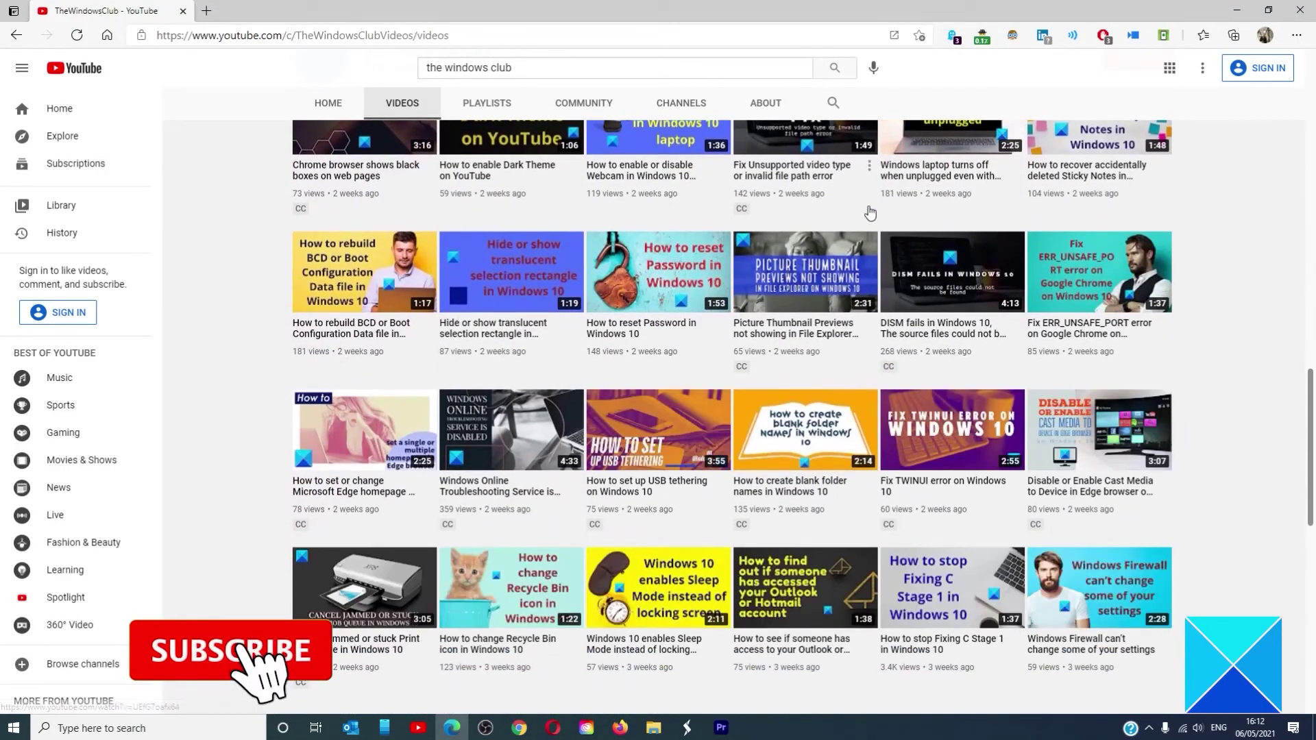
scroll(869, 213, "up", 2)
scroll(869, 212, "up", 2)
scroll(869, 212, "up", 1)
scroll(869, 210, "up", 3)
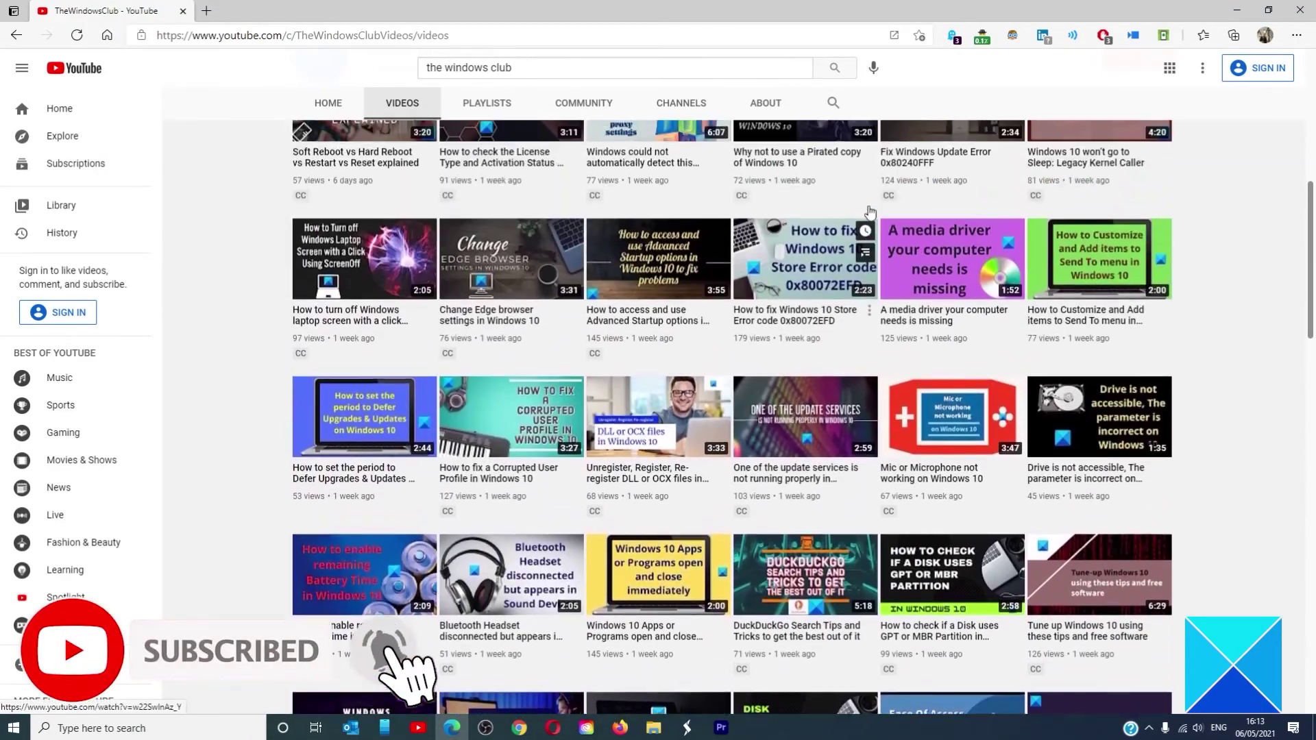